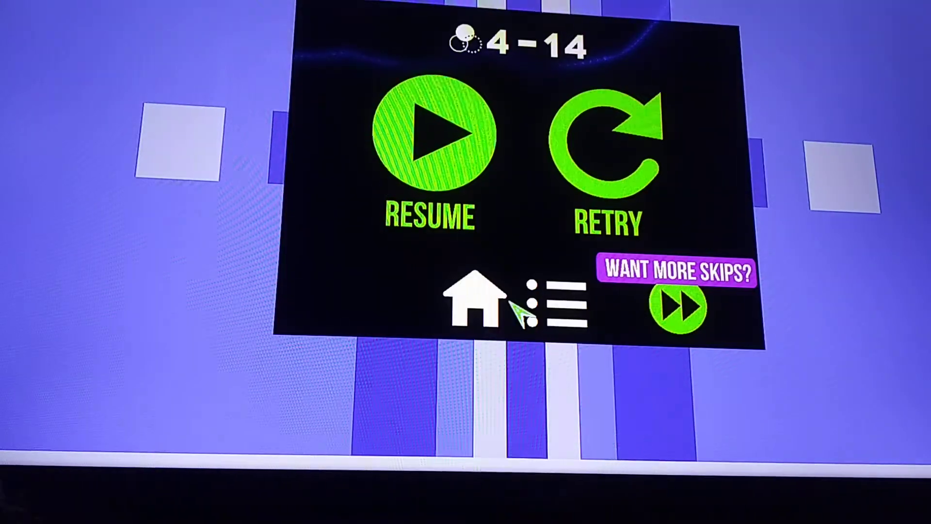
# Leave level 4-14 for the main menu and open the extra pack's sample levels
pyautogui.click(509, 301)
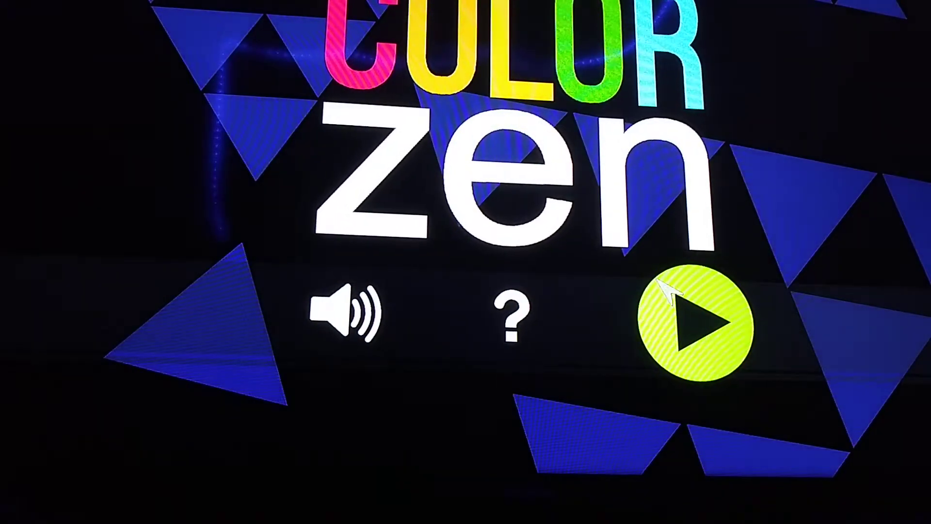
pyautogui.click(658, 282)
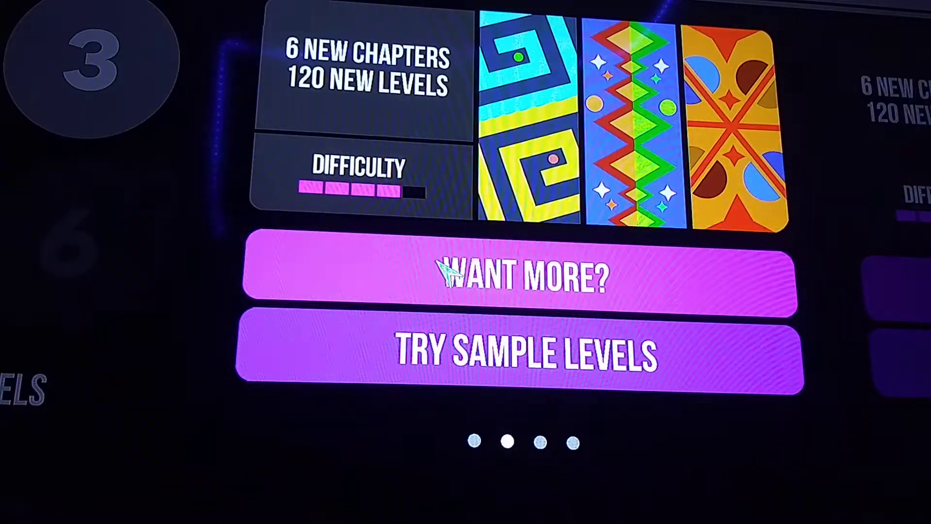
pyautogui.click(440, 348)
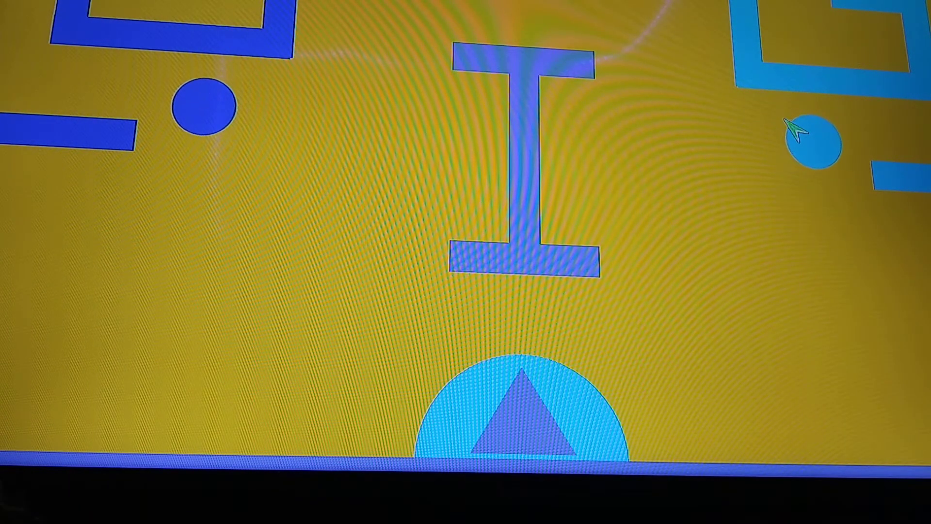
# Flood the yellow scene blue, then steer the pink circle up the left lane
pyautogui.click(826, 133)
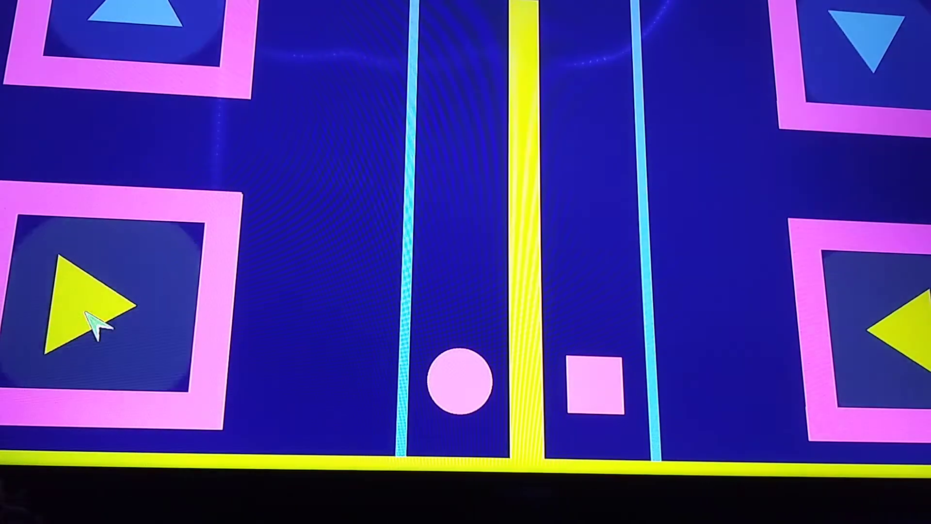
pyautogui.click(95, 324)
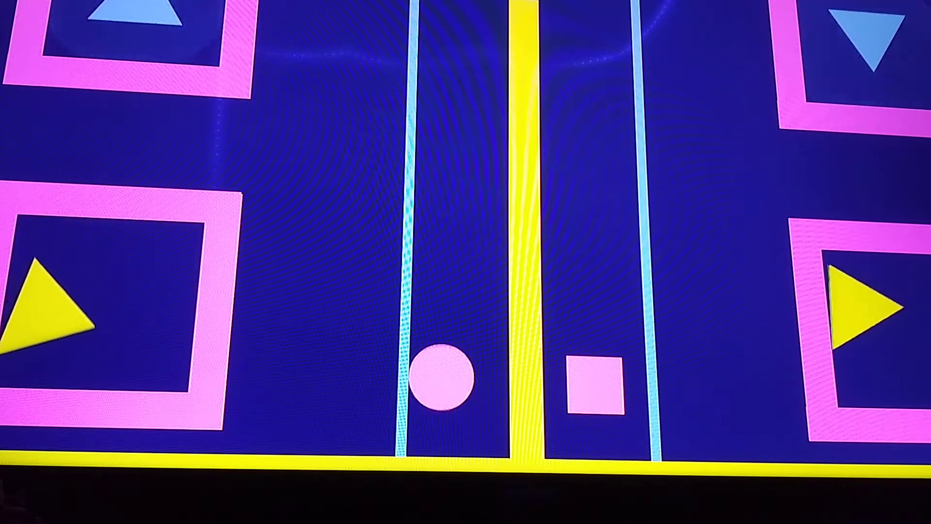
pyautogui.click(192, 50)
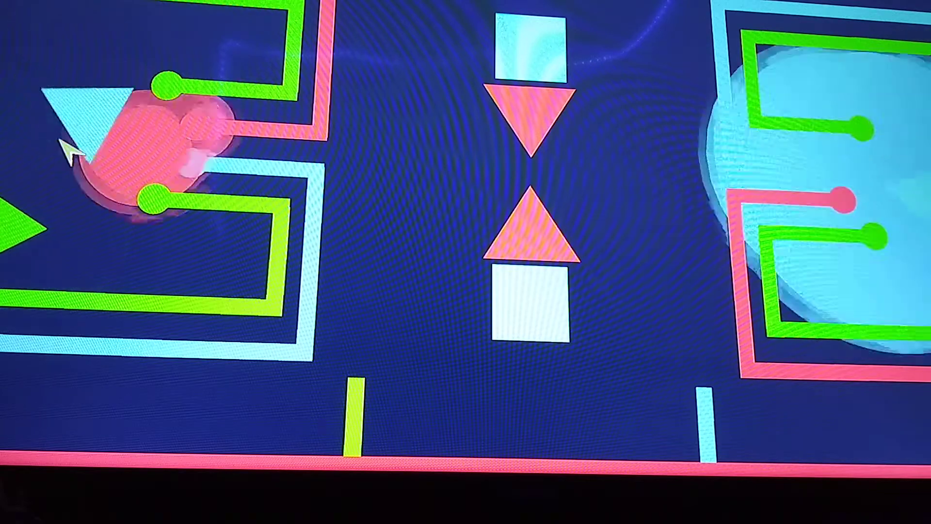
# Flood the circuit level red and then green, and retry after failing
pyautogui.click(64, 145)
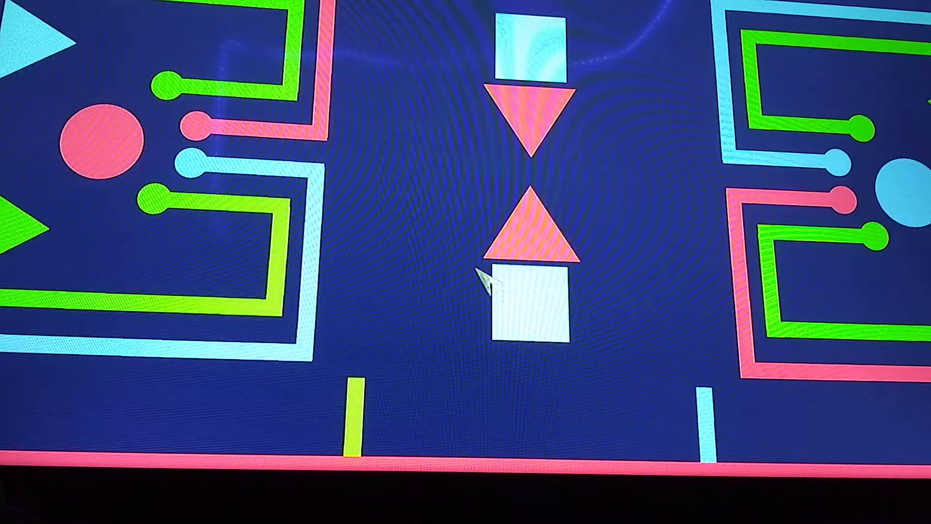
pyautogui.click(37, 223)
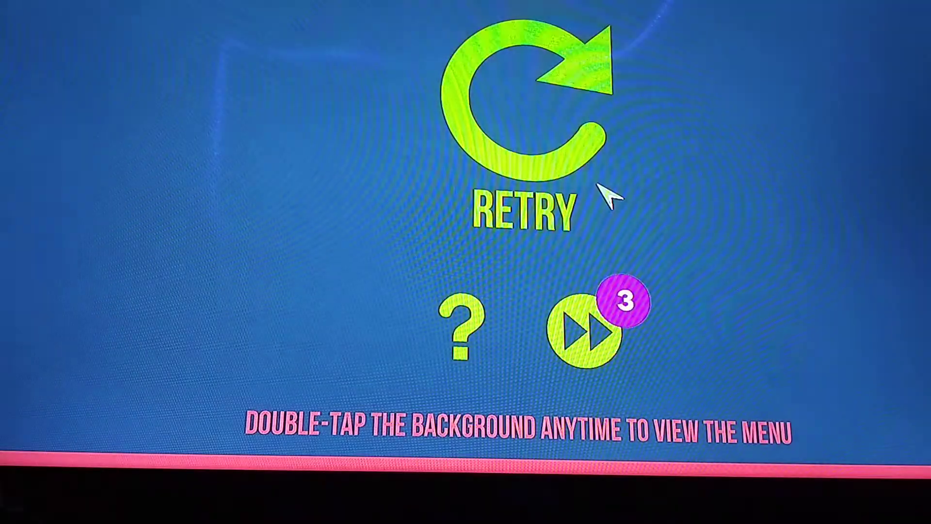
pyautogui.click(607, 193)
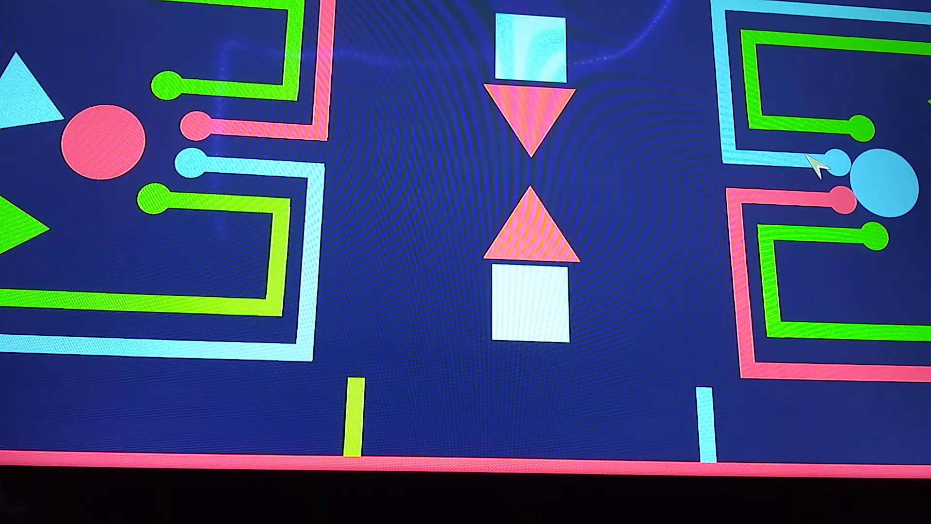
# Push the cyan circle onto its connector, restart, and drag the green and cyan triangles
pyautogui.moveTo(921, 190); pyautogui.dragTo(846, 197)
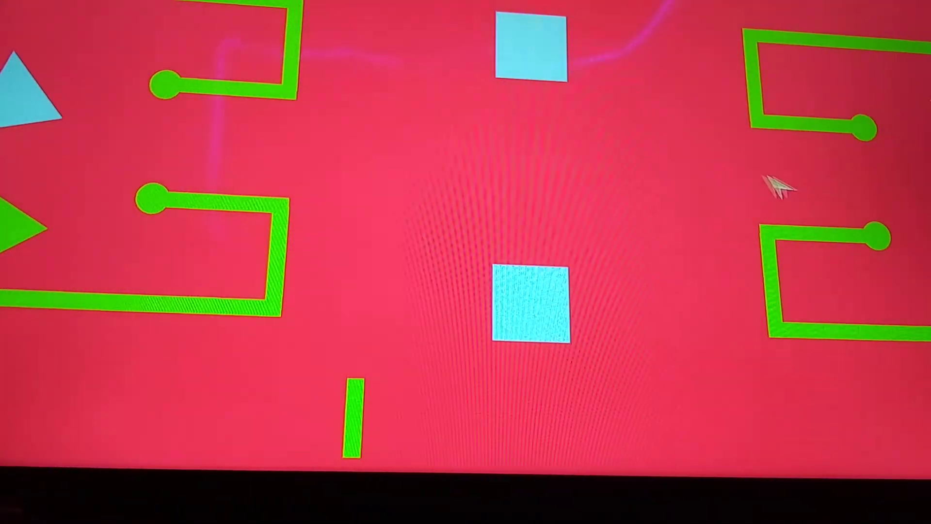
pyautogui.press('Escape')
pyautogui.click(611, 229)
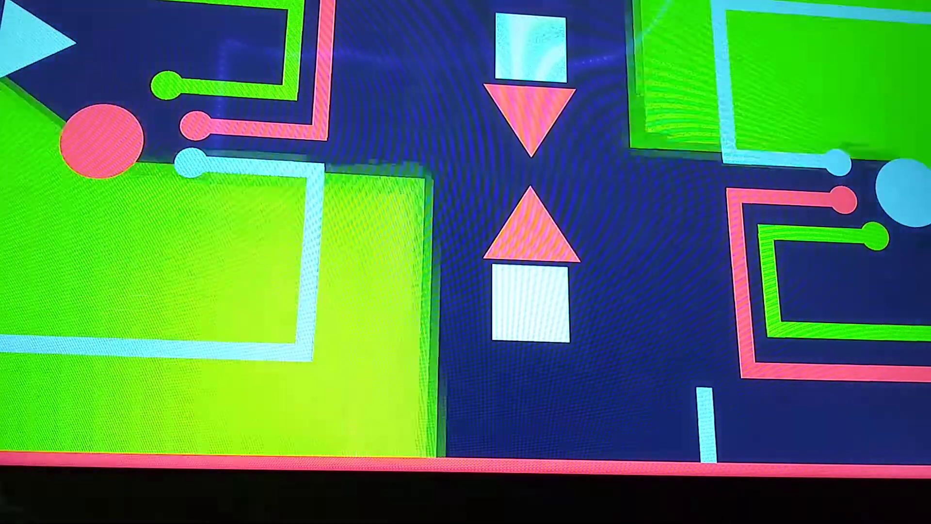
pyautogui.moveTo(22, 226); pyautogui.dragTo(153, 199)
pyautogui.moveTo(9, 60); pyautogui.dragTo(4, 120)
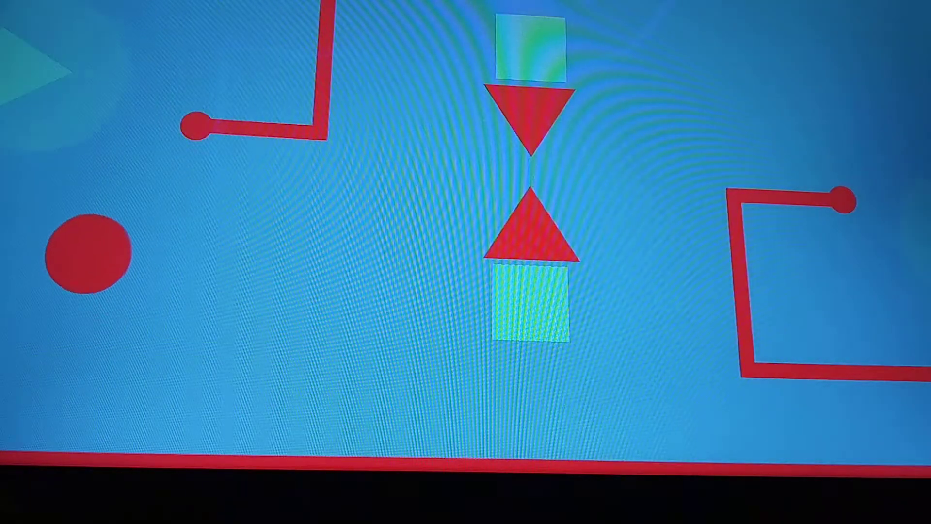
pyautogui.moveTo(22, 102); pyautogui.dragTo(18, 153)
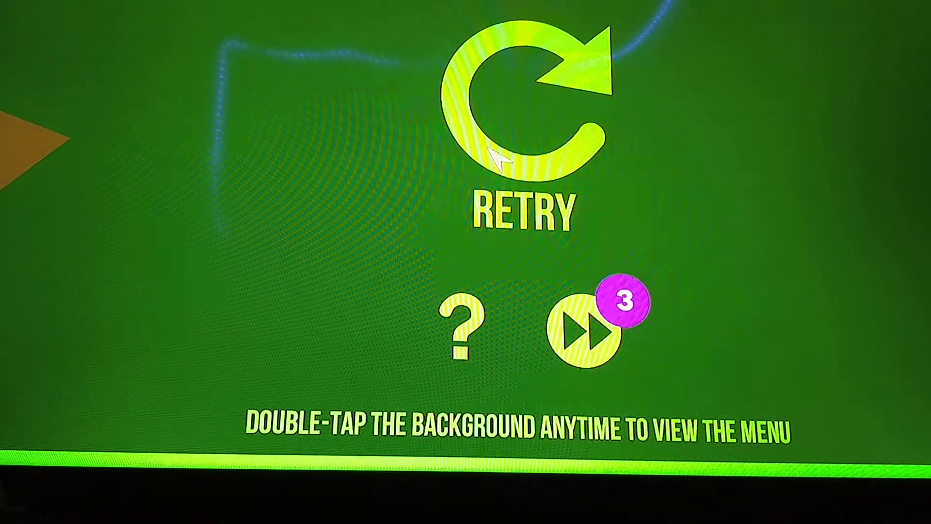
# Retry the failed level and clear it with yellow, cyan, then blue floods
pyautogui.click(498, 157)
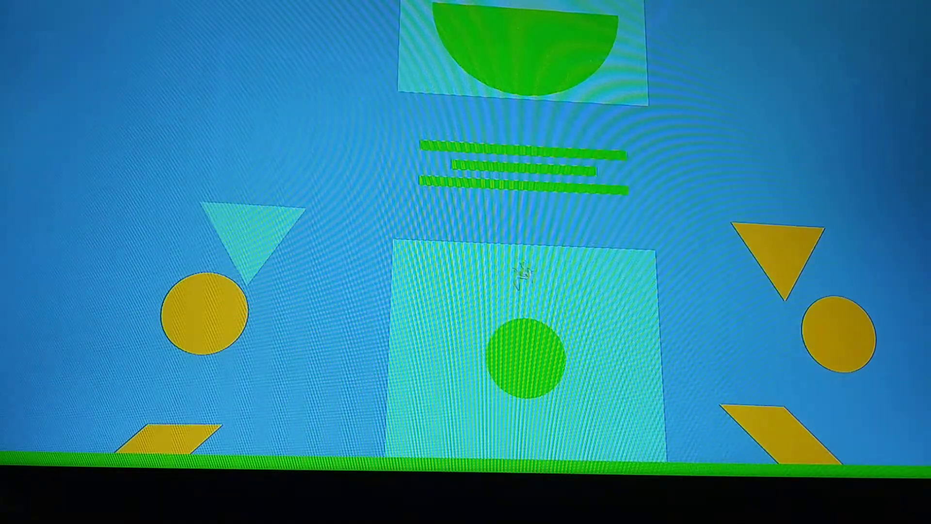
pyautogui.click(749, 215)
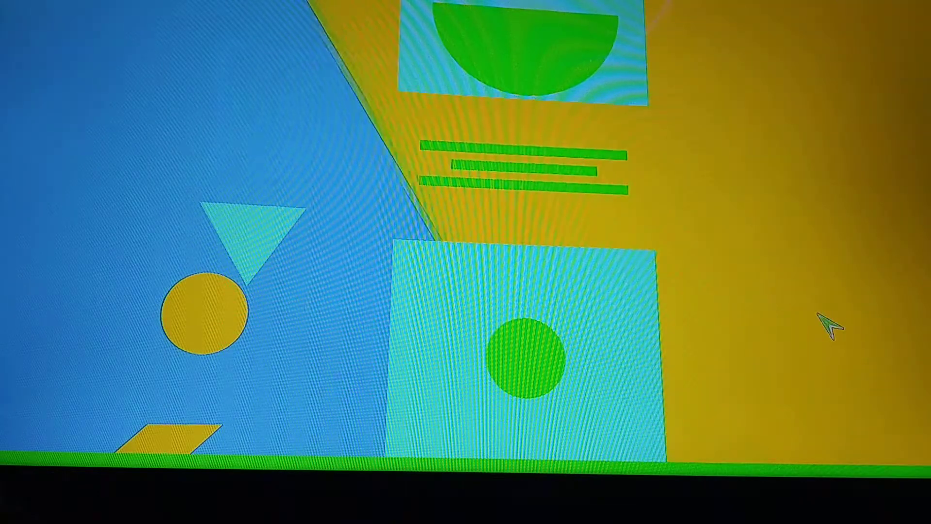
pyautogui.click(254, 218)
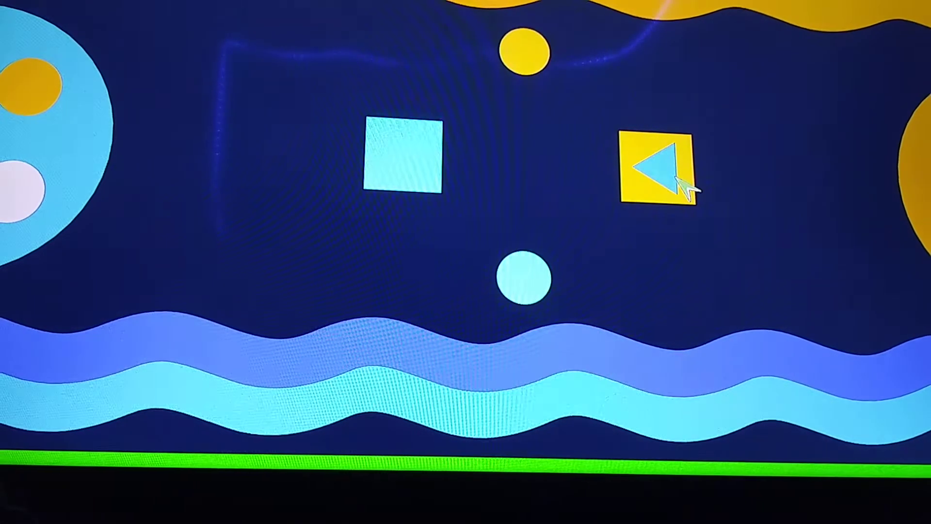
pyautogui.moveTo(544, 264); pyautogui.dragTo(569, 262)
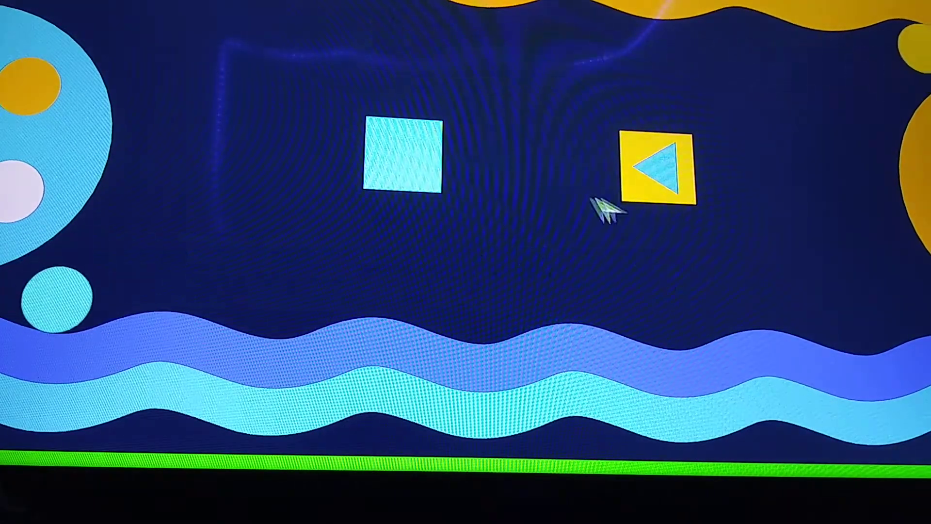
pyautogui.click(131, 270)
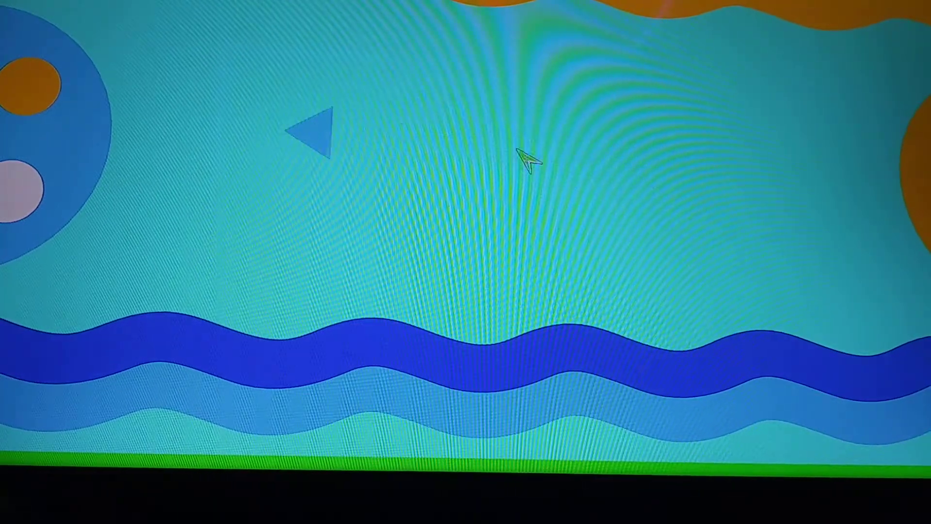
pyautogui.click(182, 124)
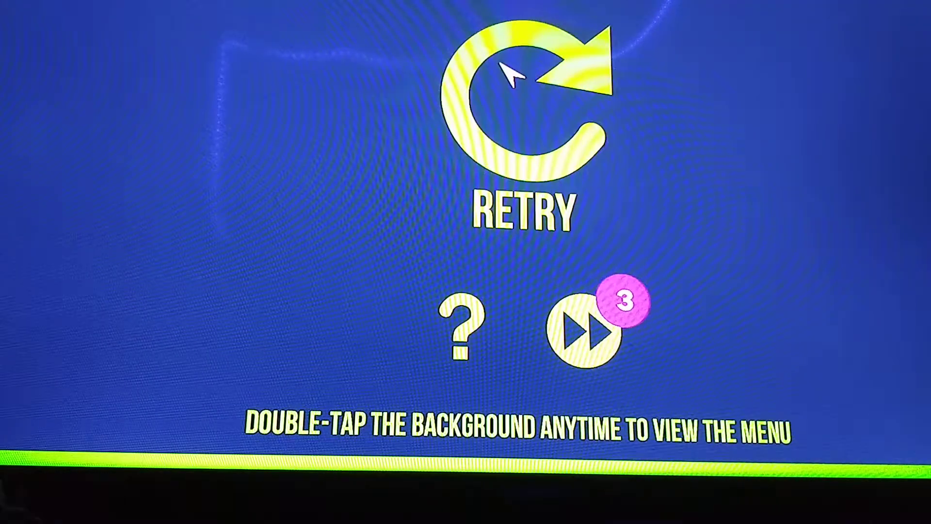
# Retry the wave puzzle and finish it with the cyan flood and blue triangle
pyautogui.click(510, 88)
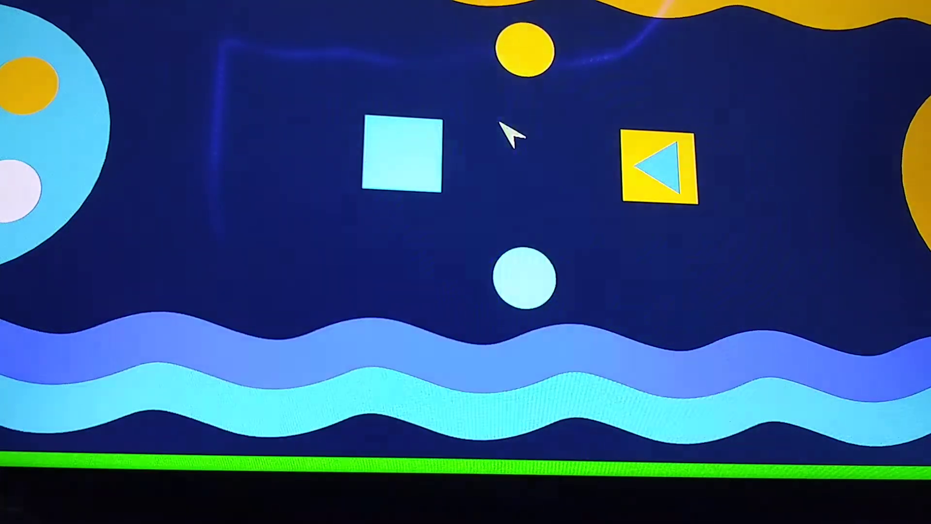
pyautogui.click(509, 253)
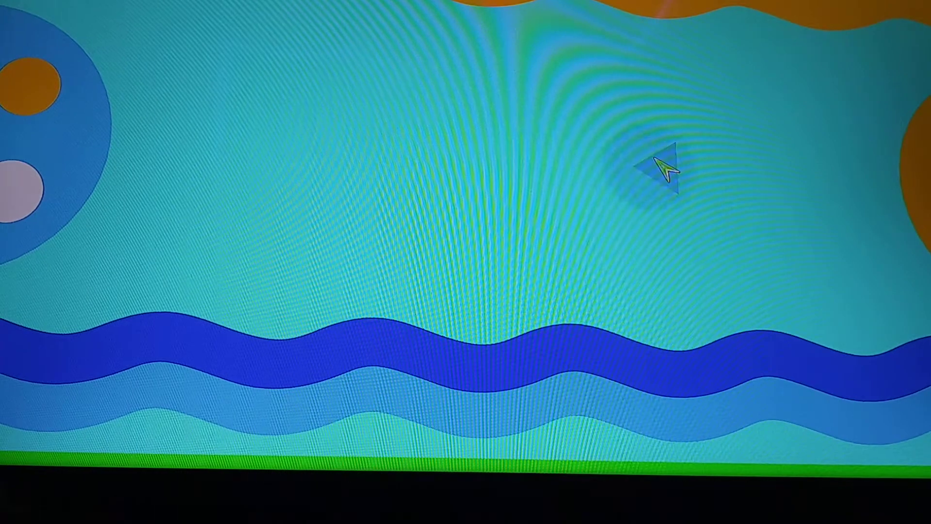
pyautogui.click(22, 114)
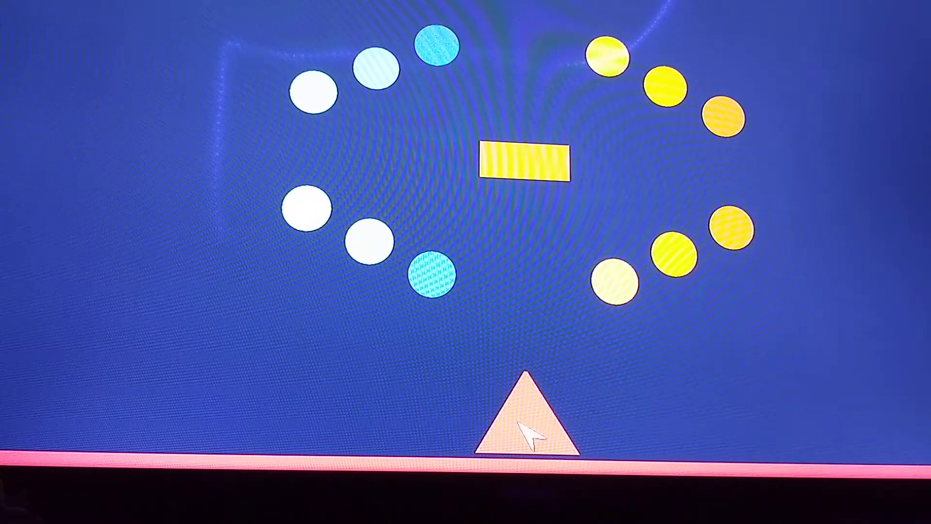
# Drag the peach triangle straight up into the white circles
pyautogui.moveTo(528, 435); pyautogui.dragTo(528, 215)
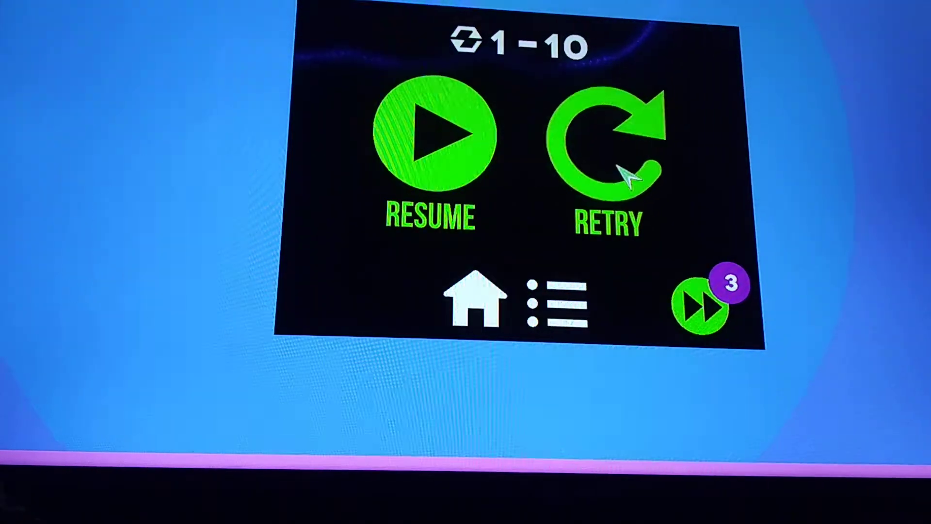
# Start the striped level, expanding the blue circle and stretching the black circle across
pyautogui.click(626, 178)
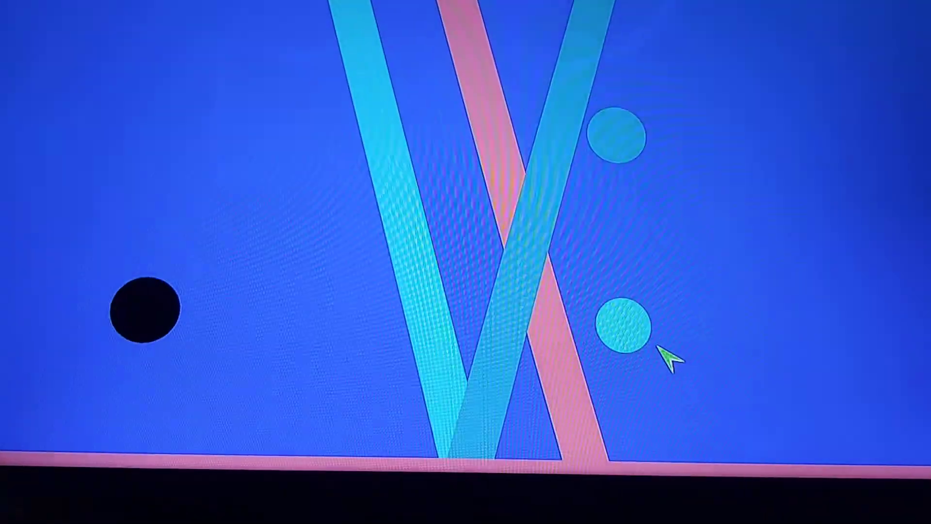
pyautogui.click(852, 357)
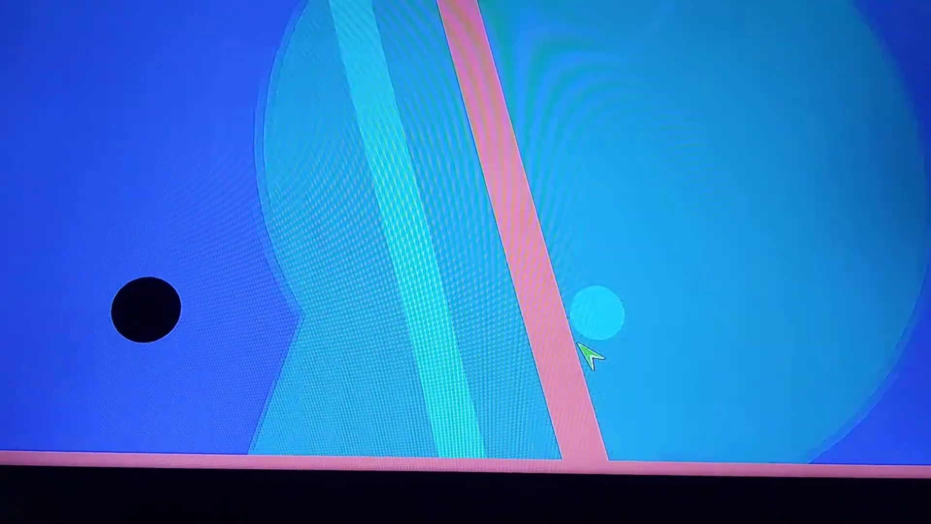
pyautogui.click(154, 333)
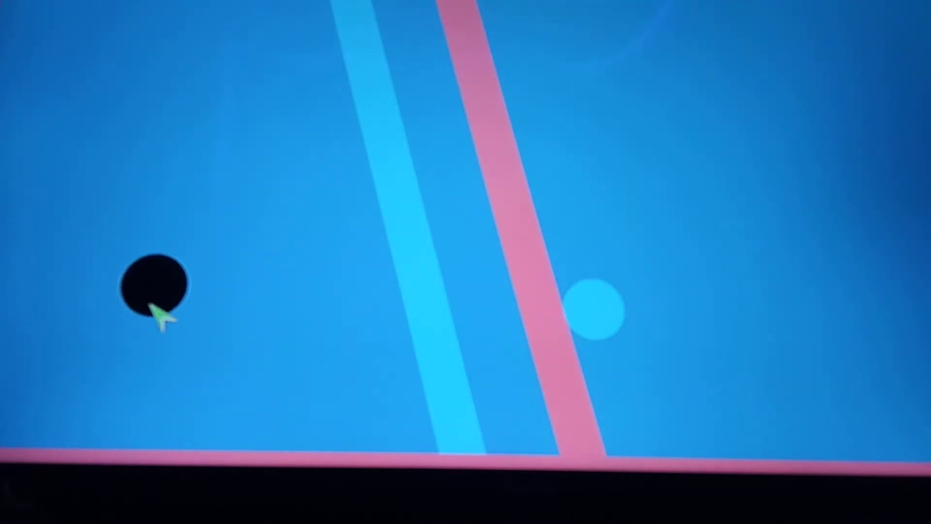
pyautogui.click(593, 309)
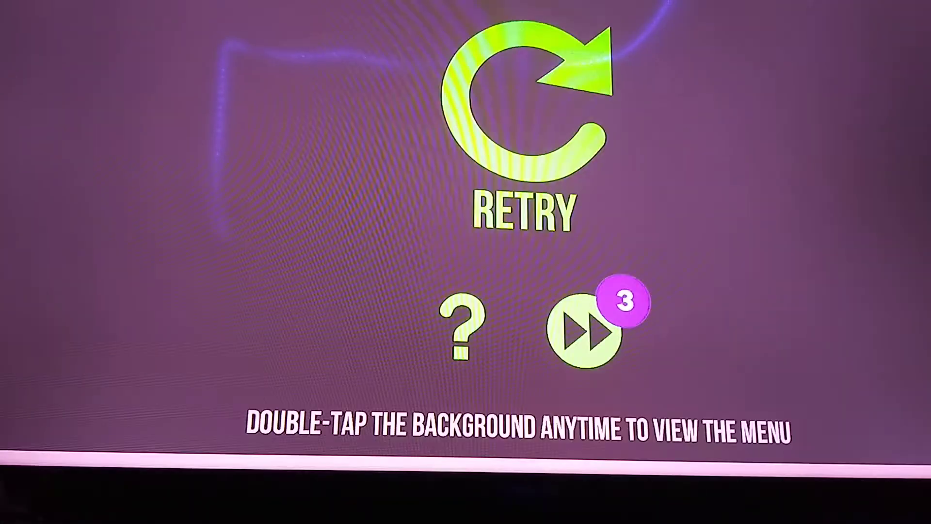
# Retry after failing, pause, and stretch the black dot into the cyan band
pyautogui.click(519, 62)
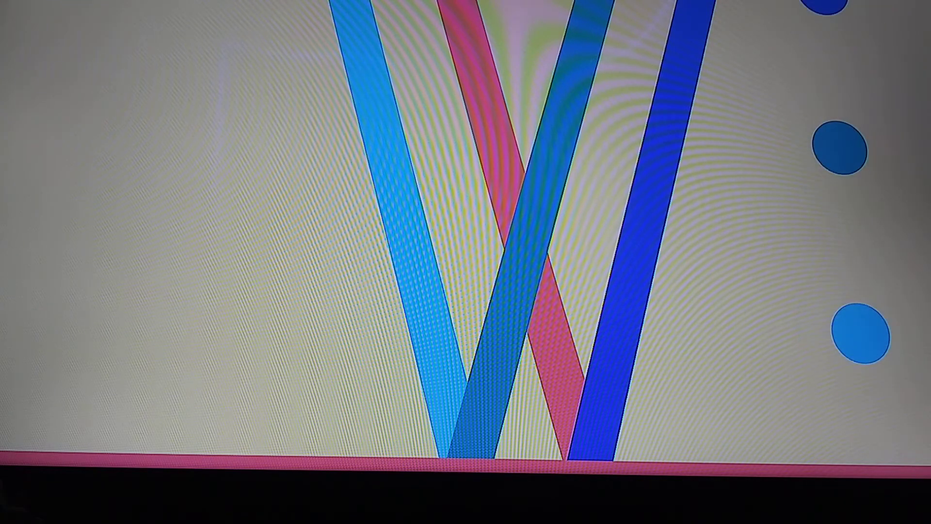
pyautogui.press('Escape')
pyautogui.press('Escape')
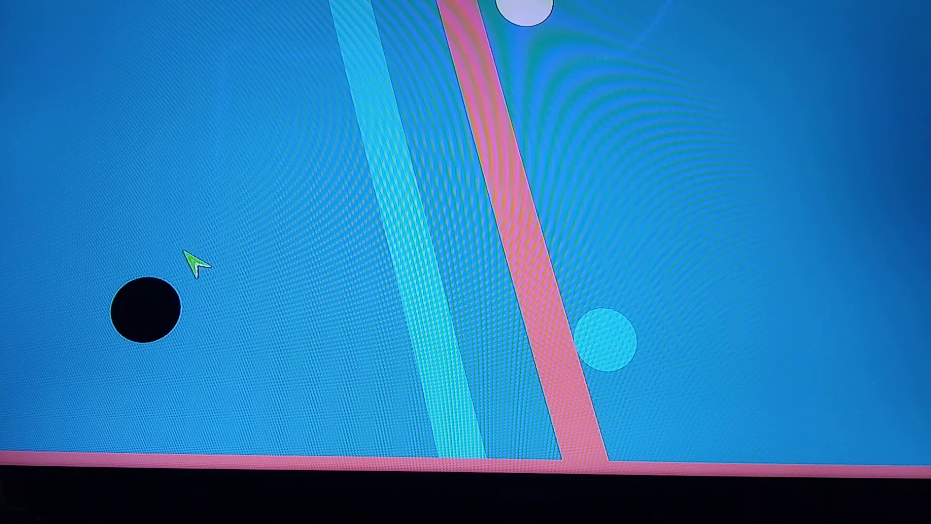
pyautogui.moveTo(167, 308); pyautogui.dragTo(402, 310)
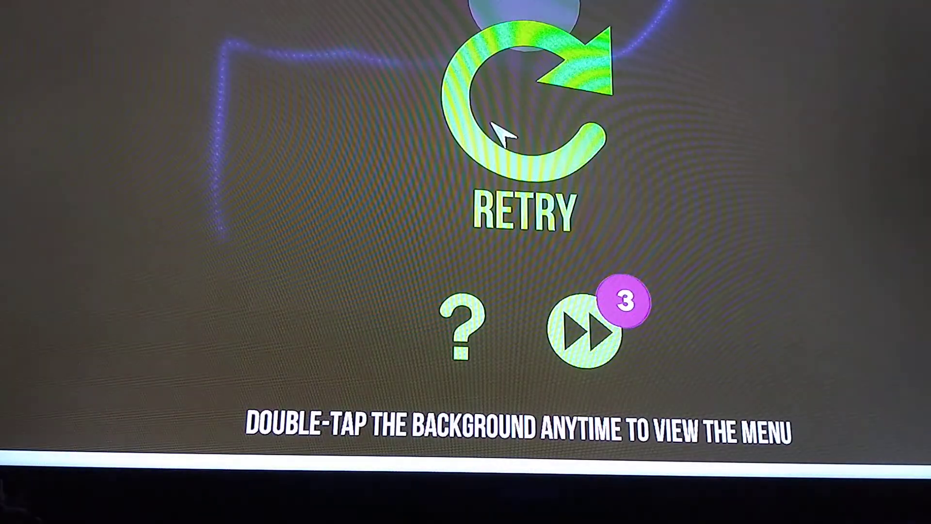
# Retry the failed level after resuming Color Zen
pyautogui.click(496, 129)
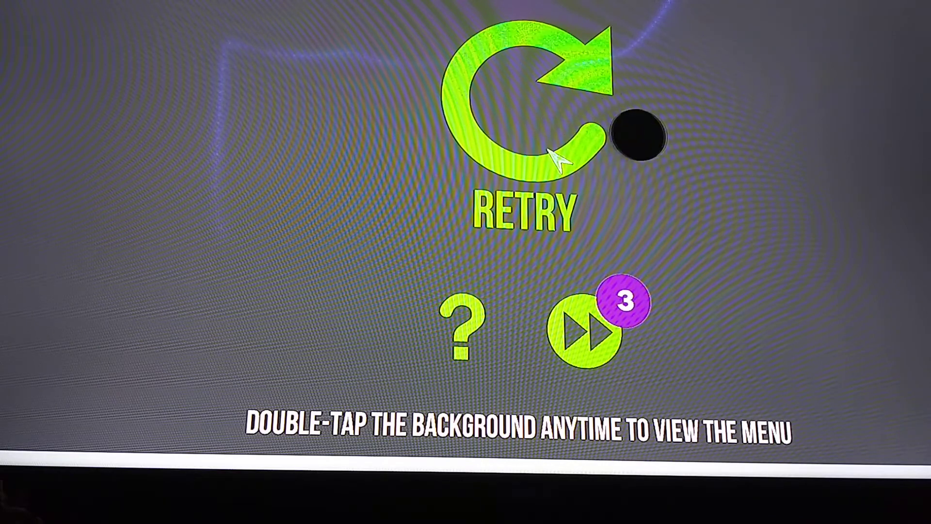
# Open the user profile from HOME and browse Play Activity toward Pokémon Sword
pyautogui.press('Home')
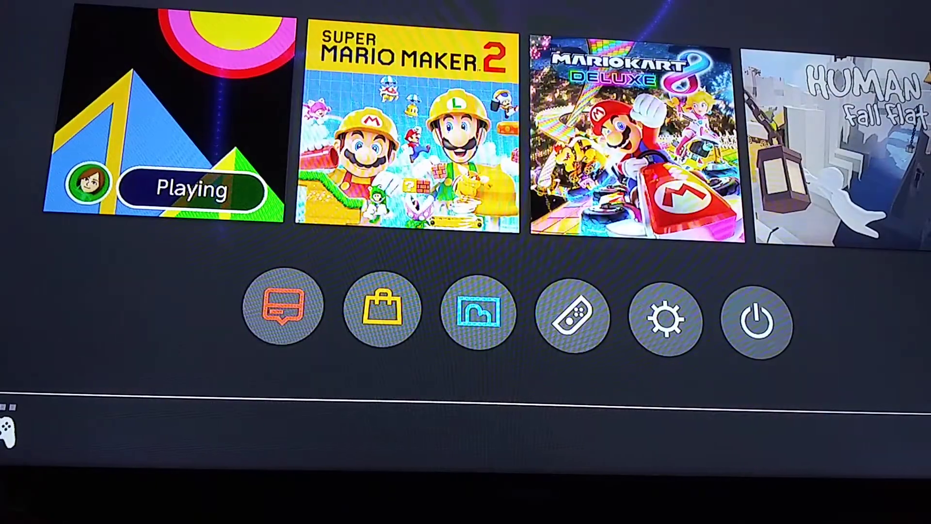
pyautogui.press('Return')
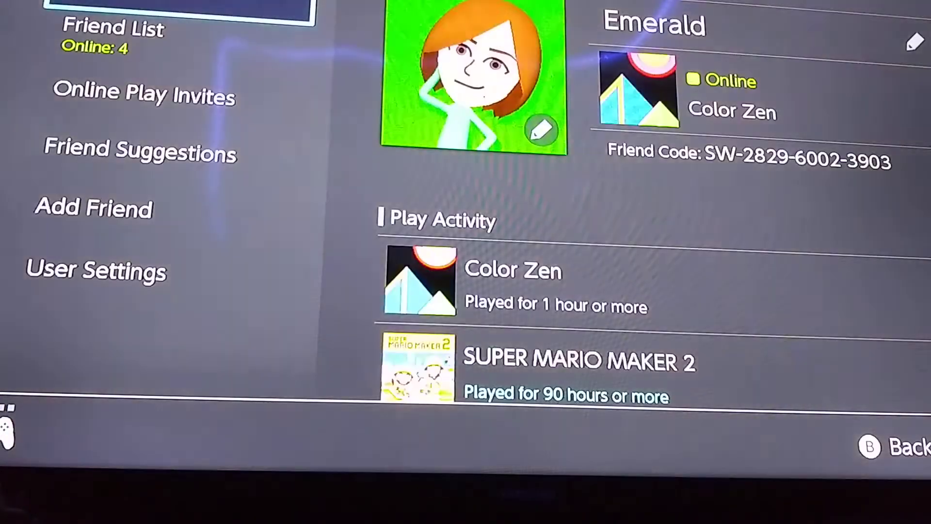
pyautogui.press('Down')
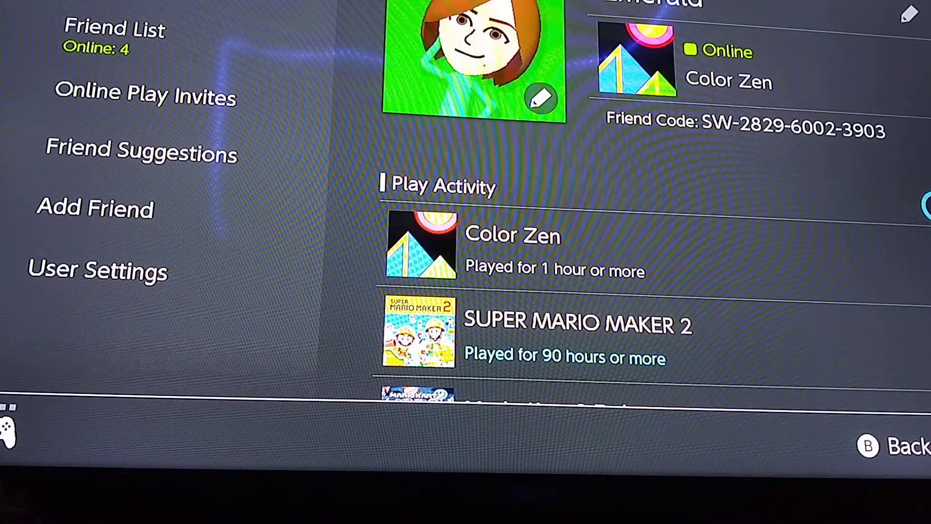
pyautogui.press('Down')
pyautogui.press('Down')
pyautogui.press('Down')
pyautogui.press('Down')
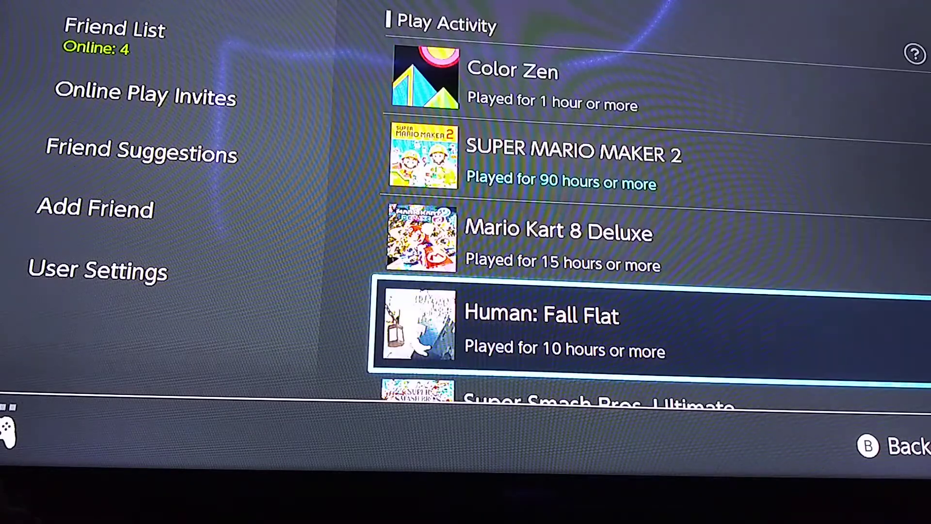
pyautogui.press('Down')
pyautogui.press('Down')
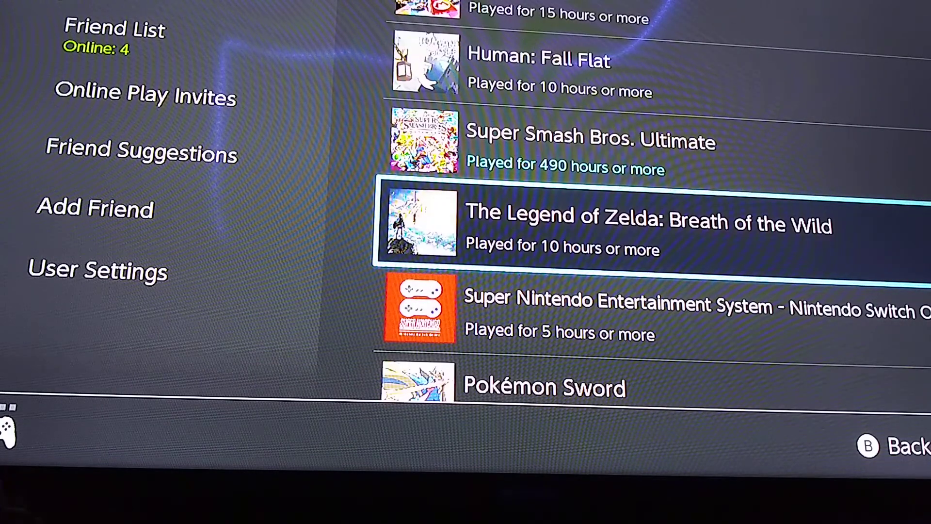
pyautogui.press('Up')
pyautogui.press('Down')
pyautogui.press('Down')
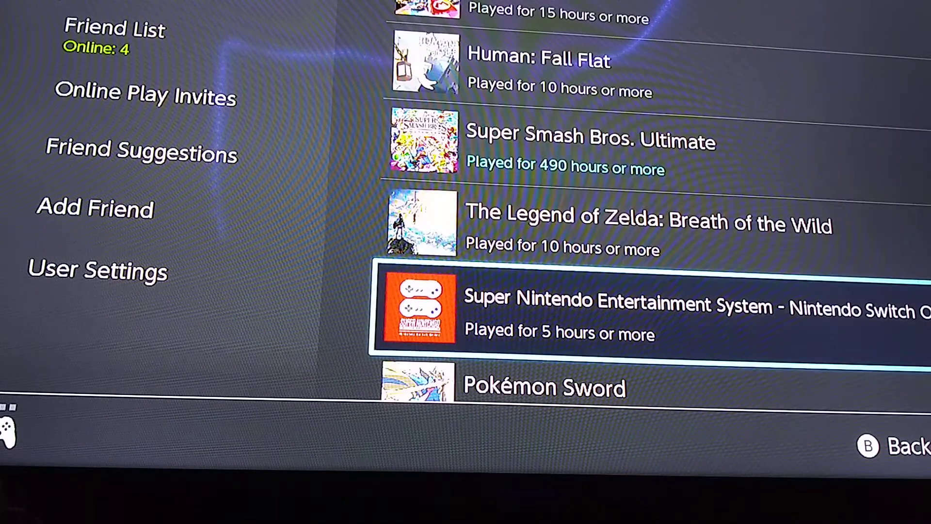
pyautogui.press('Down')
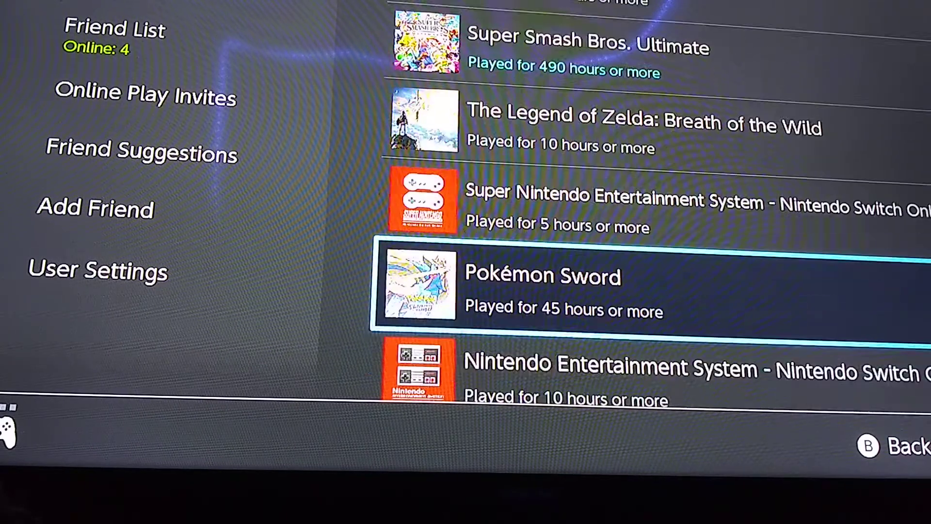
# Continue down Play Activity past Yoshi's Crafted World, Super Mario Odyssey and DELTARUNE to LEGO Worlds
pyautogui.press('Down')
pyautogui.press('Down')
pyautogui.press('Down')
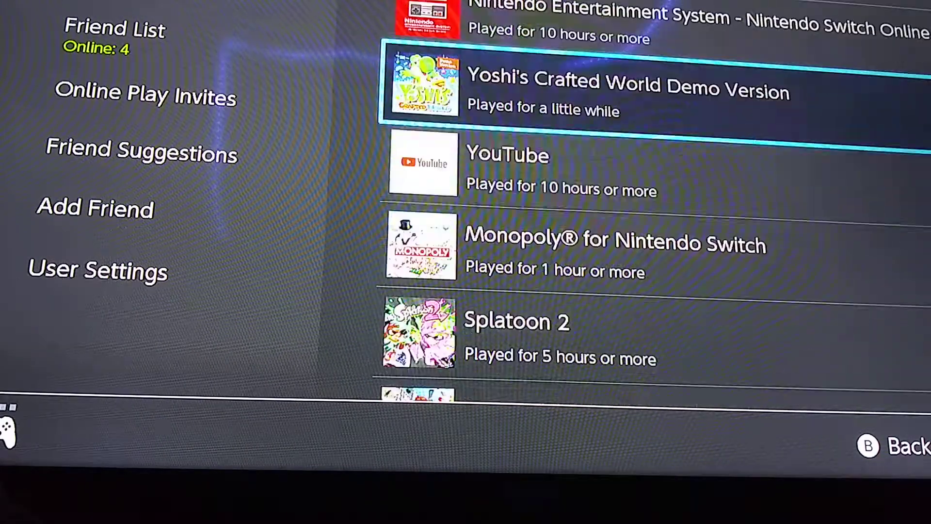
pyautogui.press('Down')
pyautogui.press('Down')
pyautogui.press('Down')
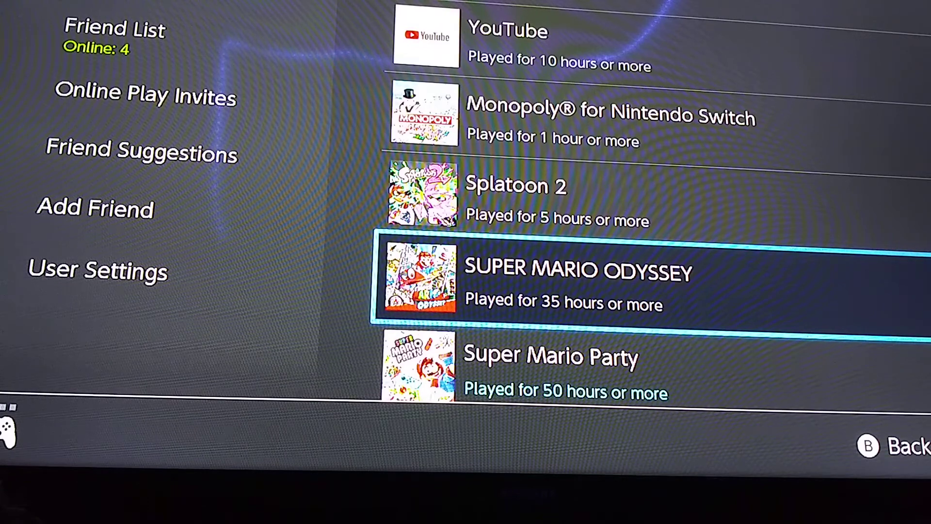
pyautogui.press('Down')
pyautogui.press('Up')
pyautogui.press('Down')
pyautogui.press('Up')
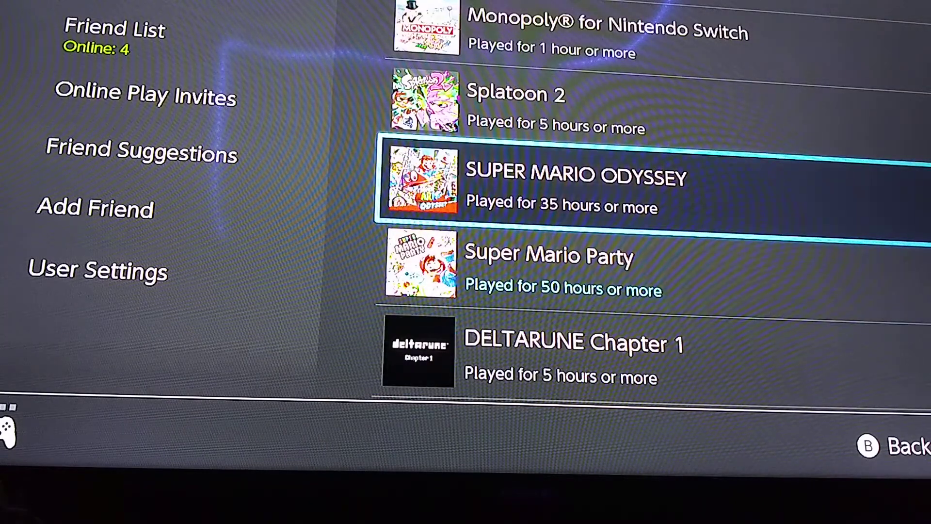
pyautogui.press('Down')
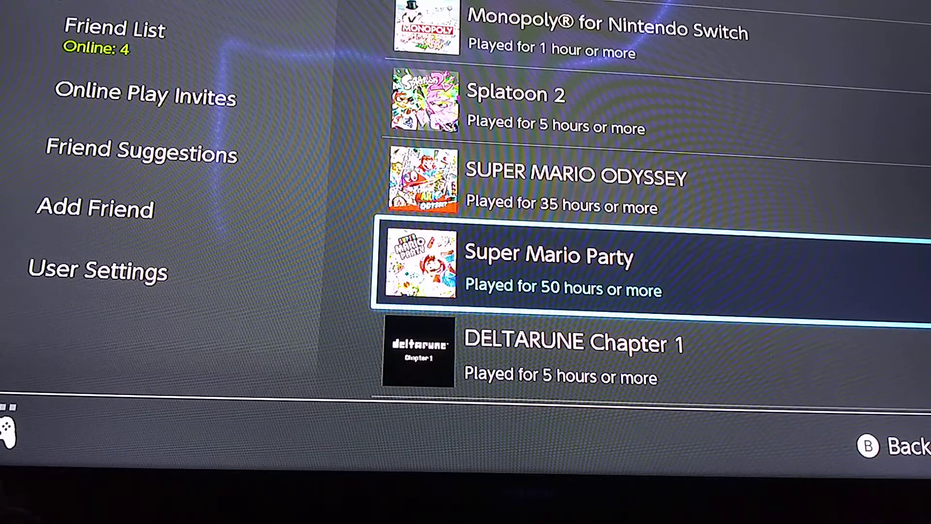
pyautogui.press('Up')
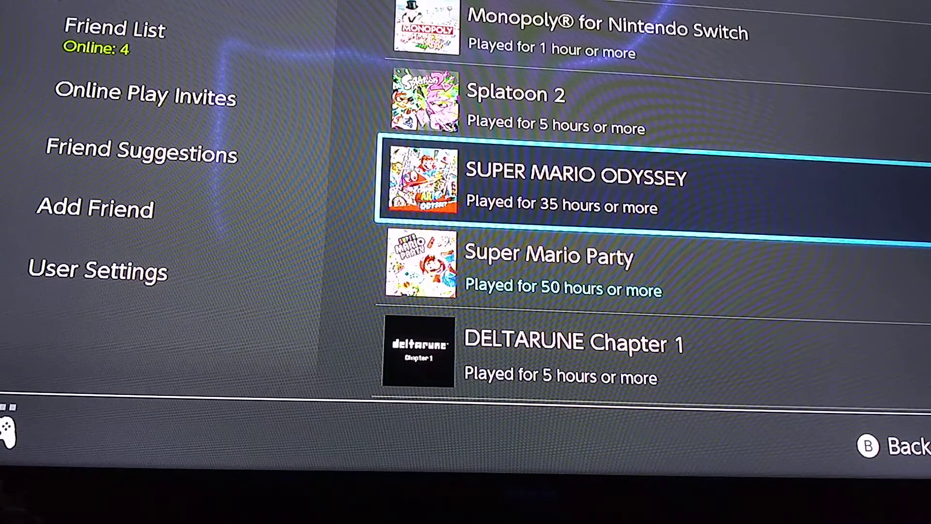
pyautogui.press('Down')
pyautogui.press('Down')
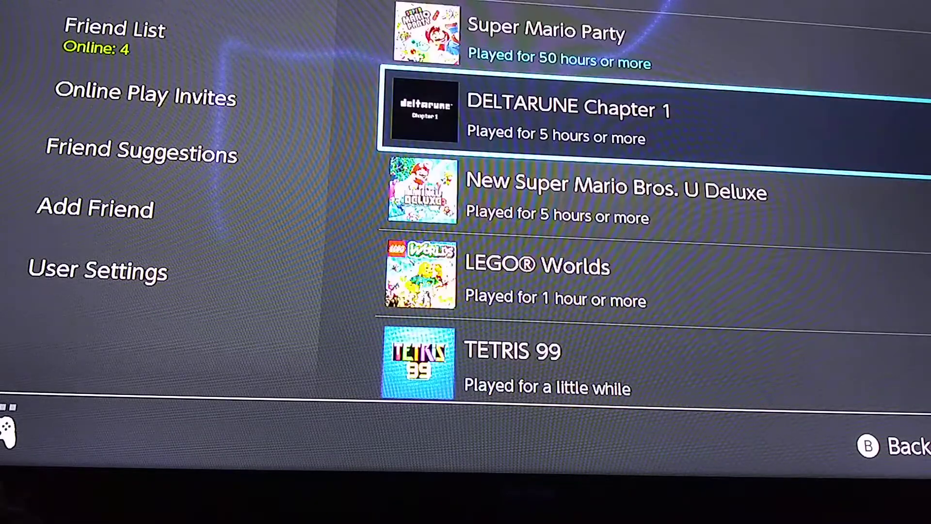
pyautogui.press('Down')
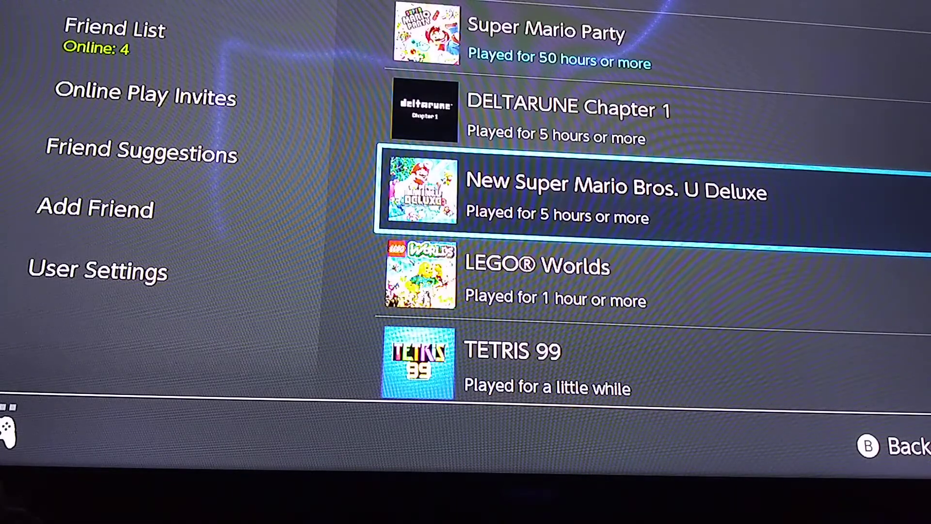
pyautogui.press('Down')
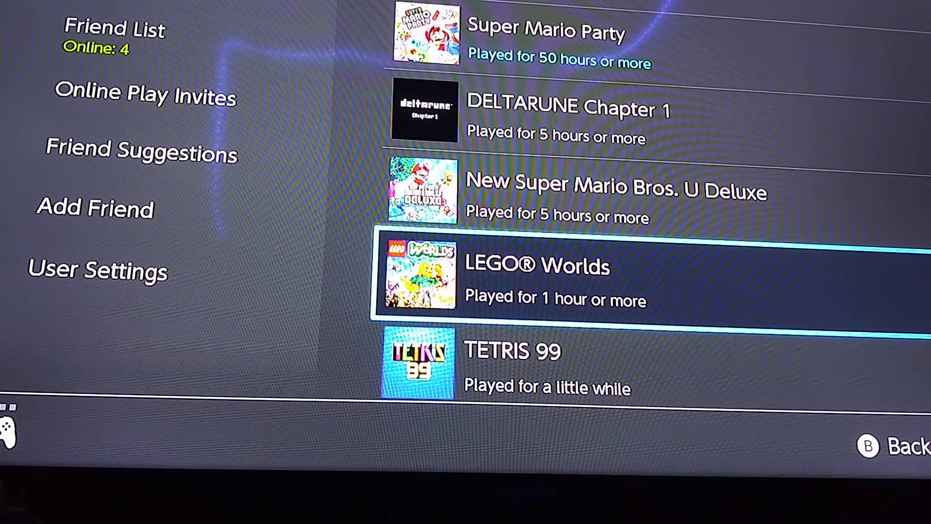
# Return to the profile options and step down past the friend pages toward User Settings
pyautogui.press('Left')
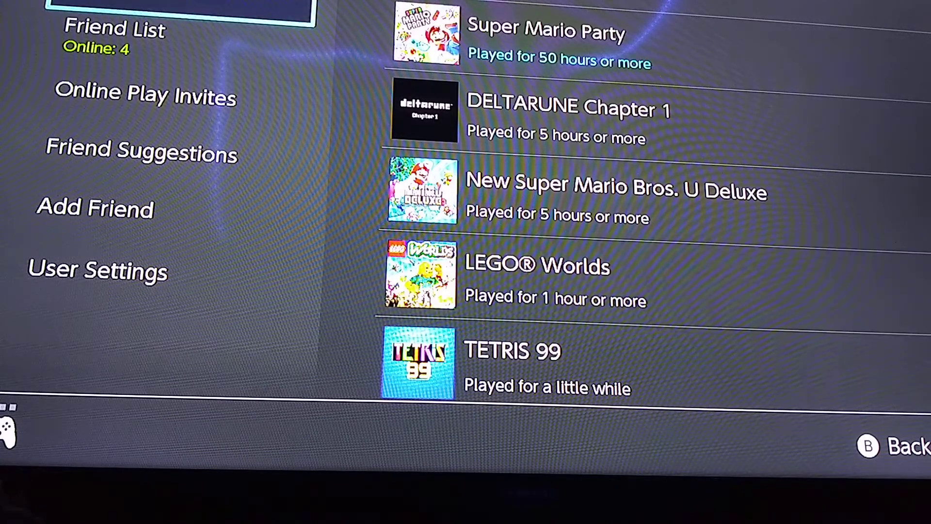
pyautogui.press('Down')
pyautogui.press('Up')
pyautogui.press('Down')
pyautogui.press('Down')
pyautogui.press('Down')
pyautogui.press('Down')
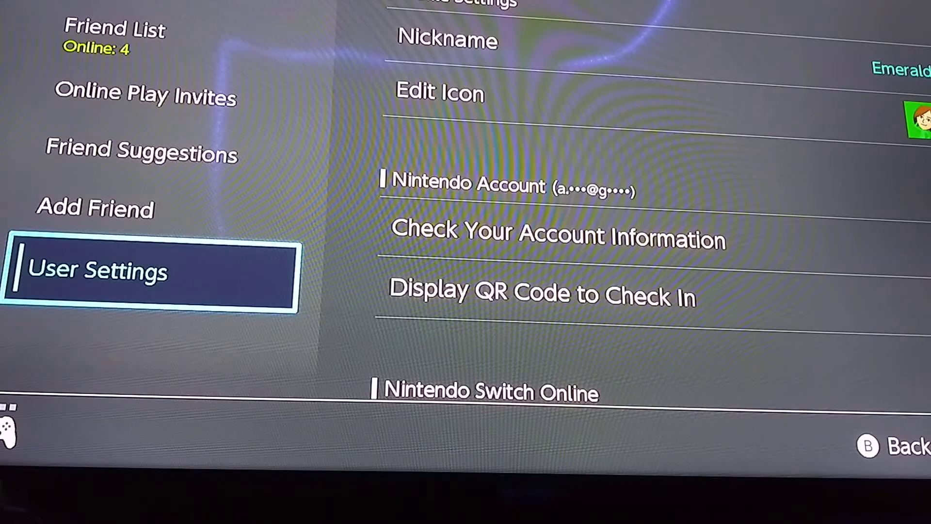
# Bring up the profile page and look over its Color Zen play activity entry
pyautogui.press('Up')
pyautogui.press('Up')
pyautogui.press('Up')
pyautogui.press('Up')
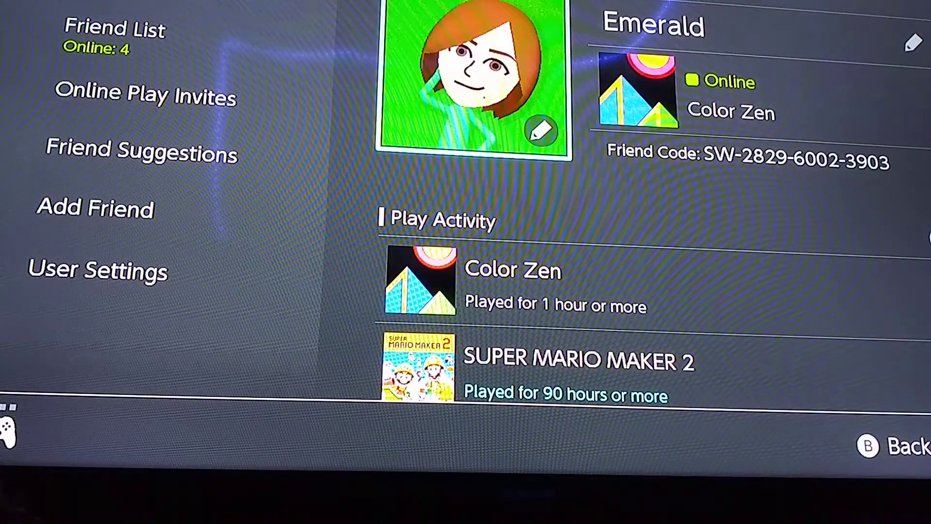
pyautogui.press('Down')
pyautogui.press('Up')
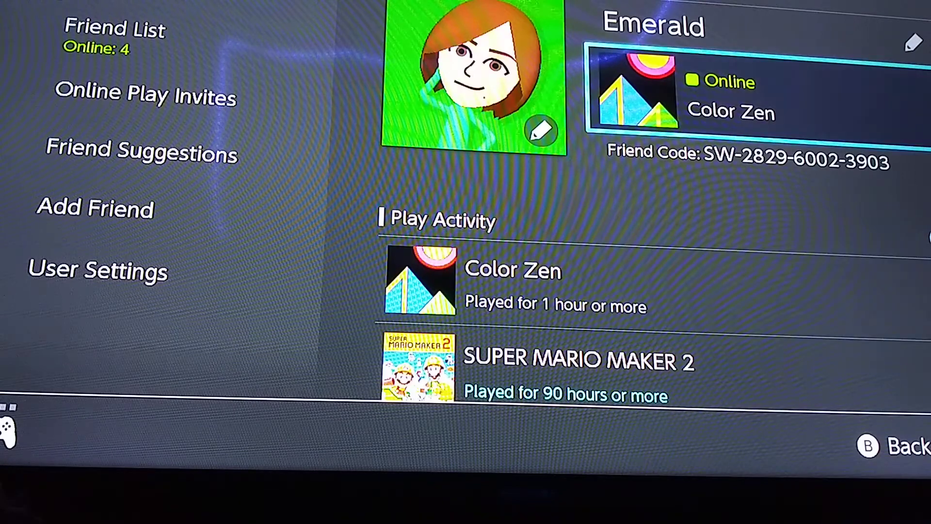
# In the icon editor, browse Mii poses, try the close-up face pose, then back out unchanged
pyautogui.press('Left')
pyautogui.press('Return')
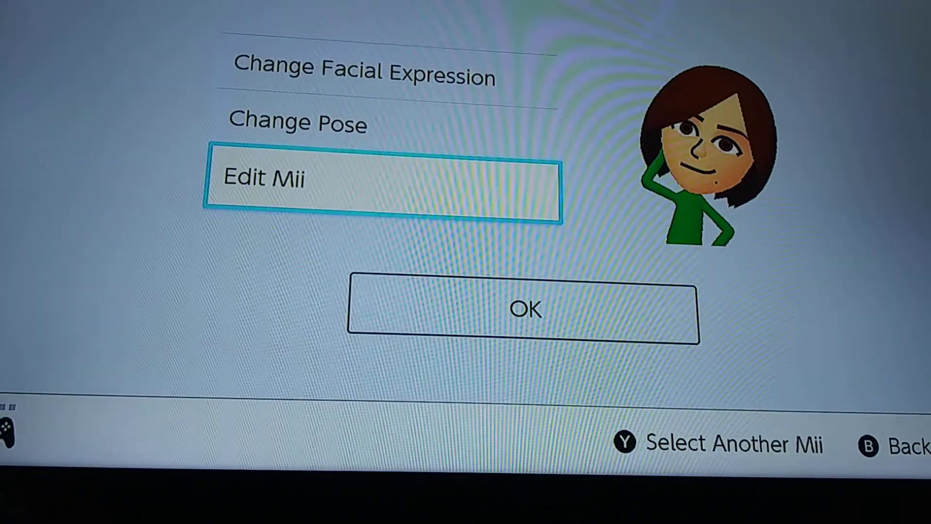
pyautogui.press('Up')
pyautogui.press('Return')
pyautogui.press('Right')
pyautogui.press('Up')
pyautogui.press('Right')
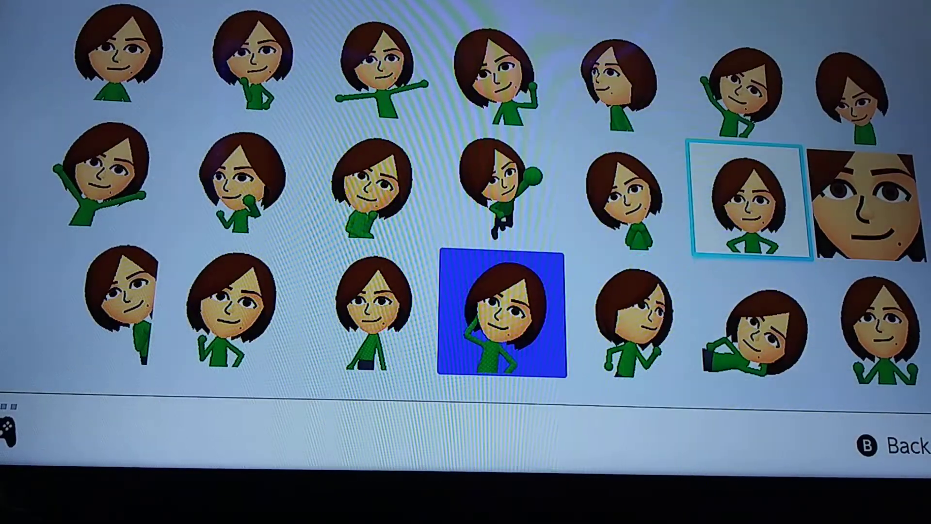
pyautogui.press('Right')
pyautogui.press('Return')
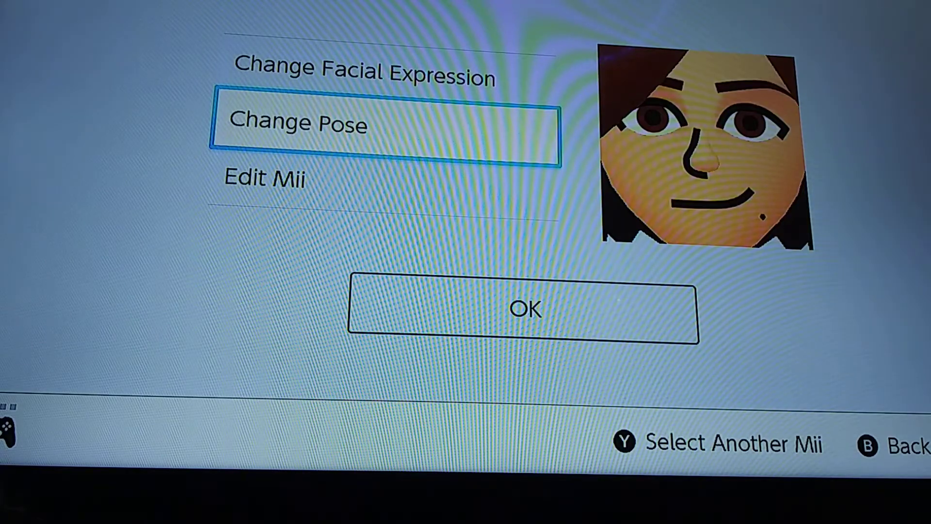
pyautogui.press('Escape')
pyautogui.press('Down')
pyautogui.press('Down')
pyautogui.press('Return')
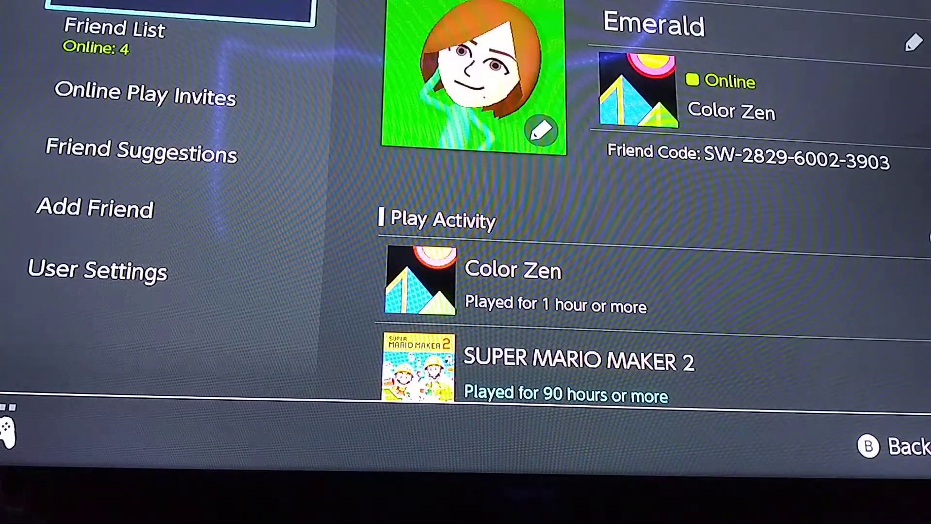
# Return to the HOME screen and resume Color Zen from its tile
pyautogui.press('Escape')
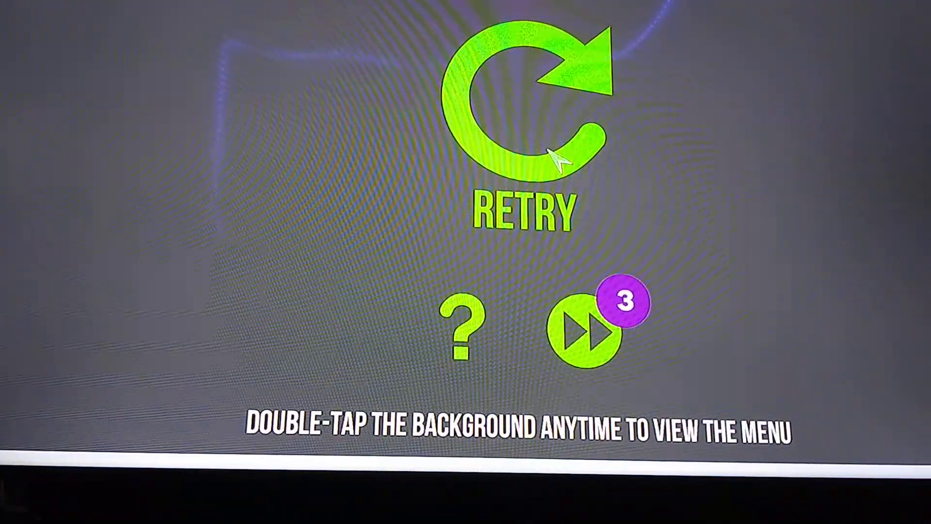
pyautogui.click(556, 159)
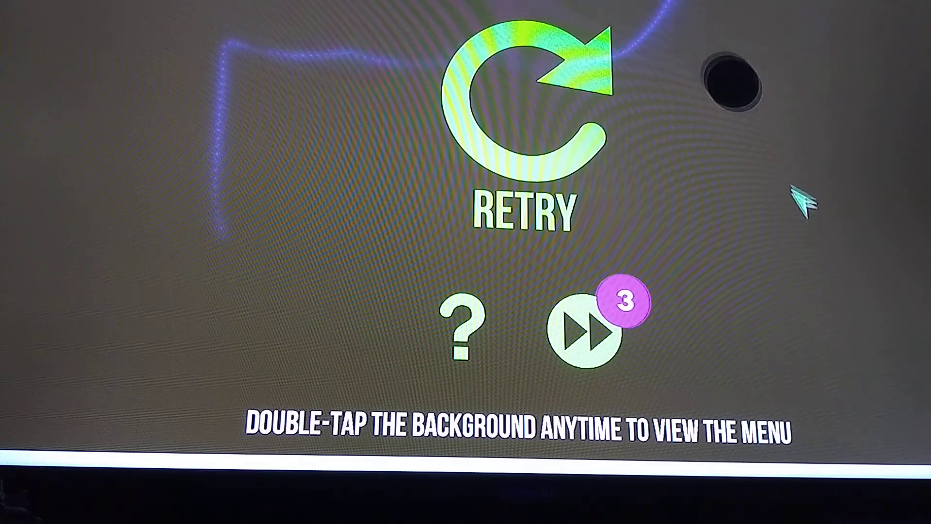
# Retry the pink sun level and drag the lower-right triangle toward the right edge
pyautogui.click(559, 228)
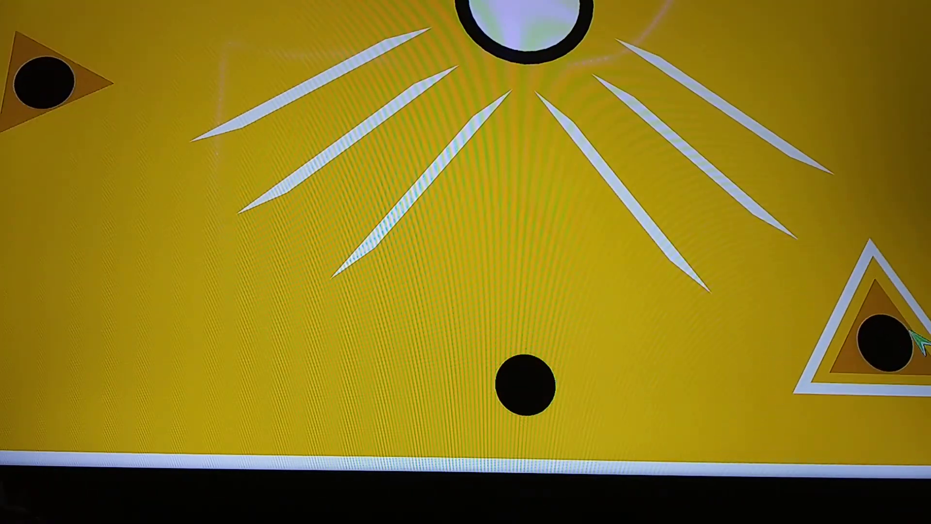
pyautogui.moveTo(761, 401); pyautogui.dragTo(918, 302)
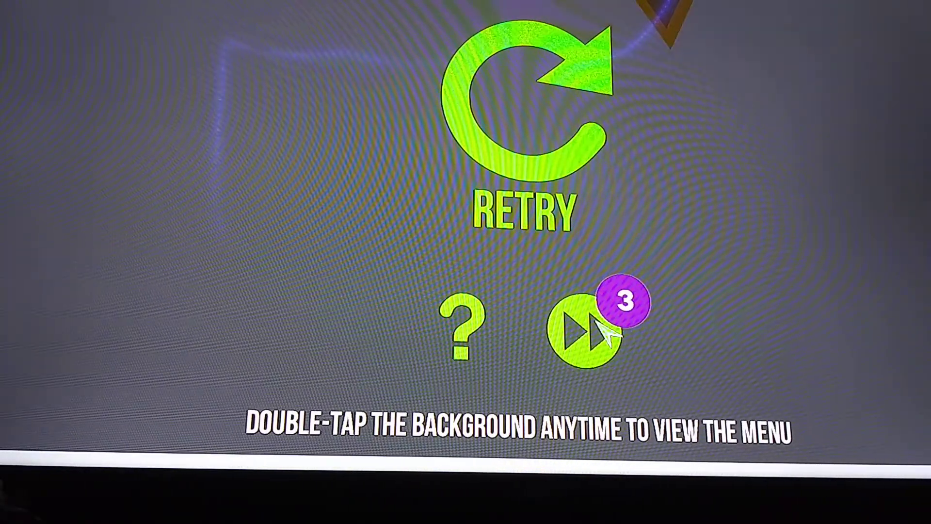
# Restart the level once more, then double-tap the background for the pause options
pyautogui.click(469, 227)
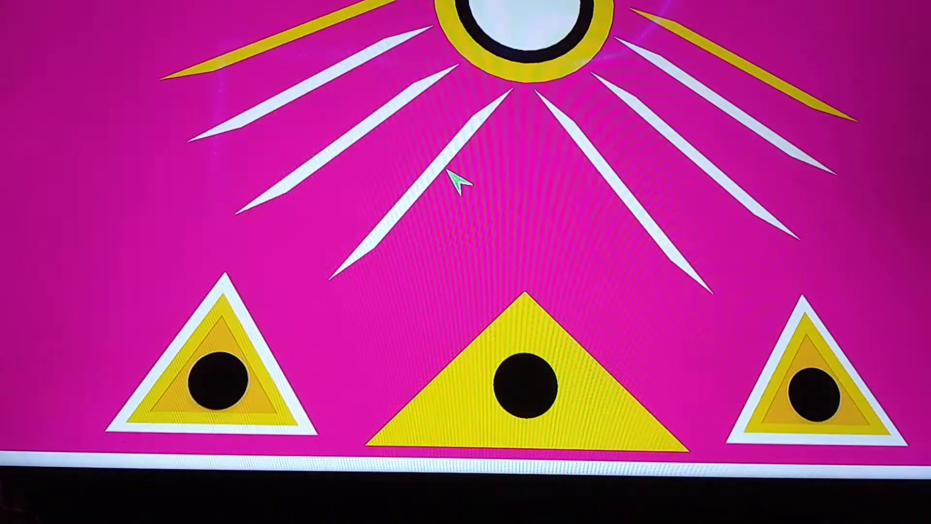
pyautogui.doubleClick(445, 302)
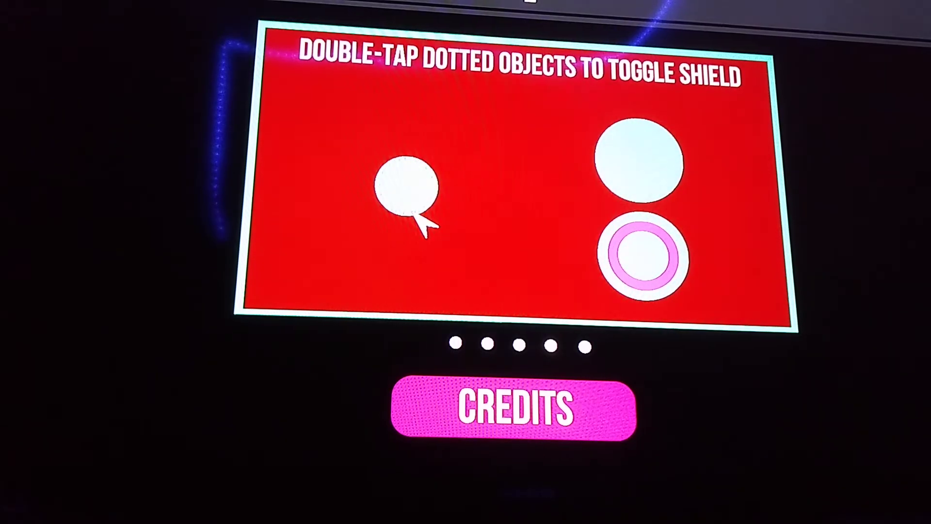
# Exit the tutorial slides, confirm closing Color Zen, and browse back to its tile
pyautogui.press('Escape')
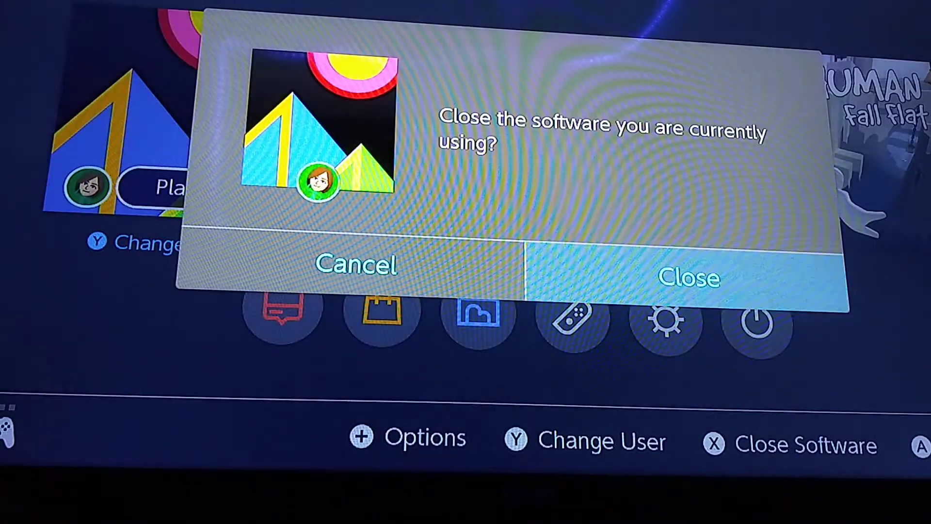
pyautogui.press('Return')
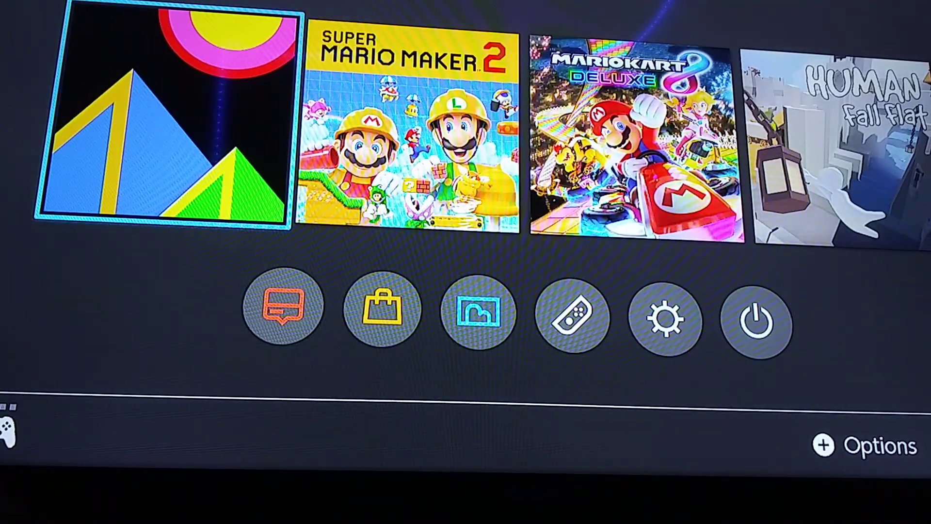
pyautogui.press('Right')
pyautogui.press('Right')
pyautogui.press('Right')
pyautogui.press('Right')
pyautogui.press('Right')
pyautogui.press('Right')
pyautogui.press('Right')
pyautogui.press('Right')
pyautogui.press('l')
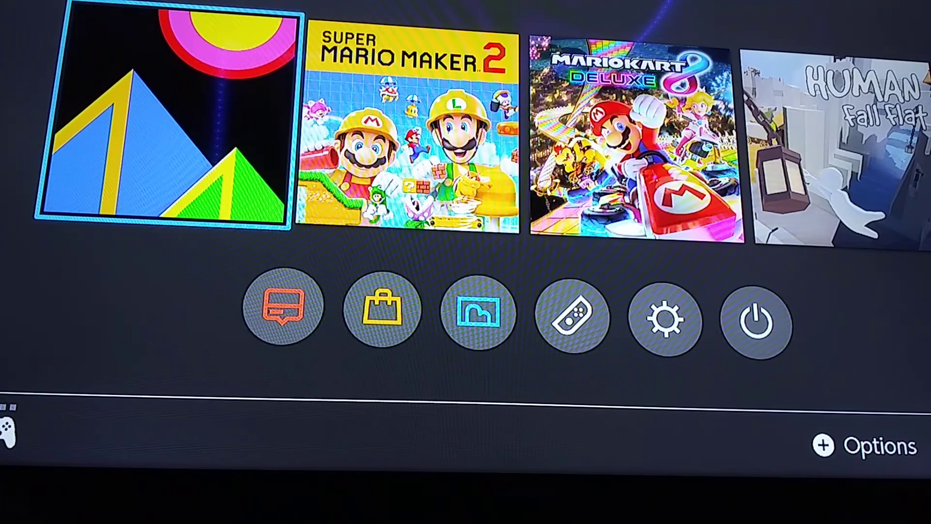